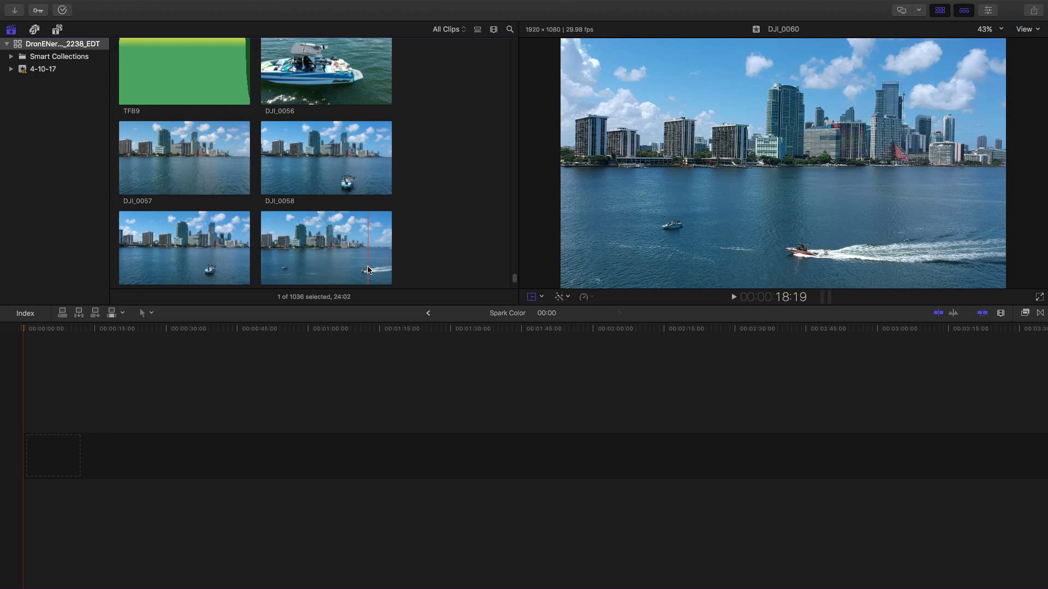
Step: Set the project to 1080p HD at 30p and add DJI_0058 at the timeline start
left_click(322, 70)
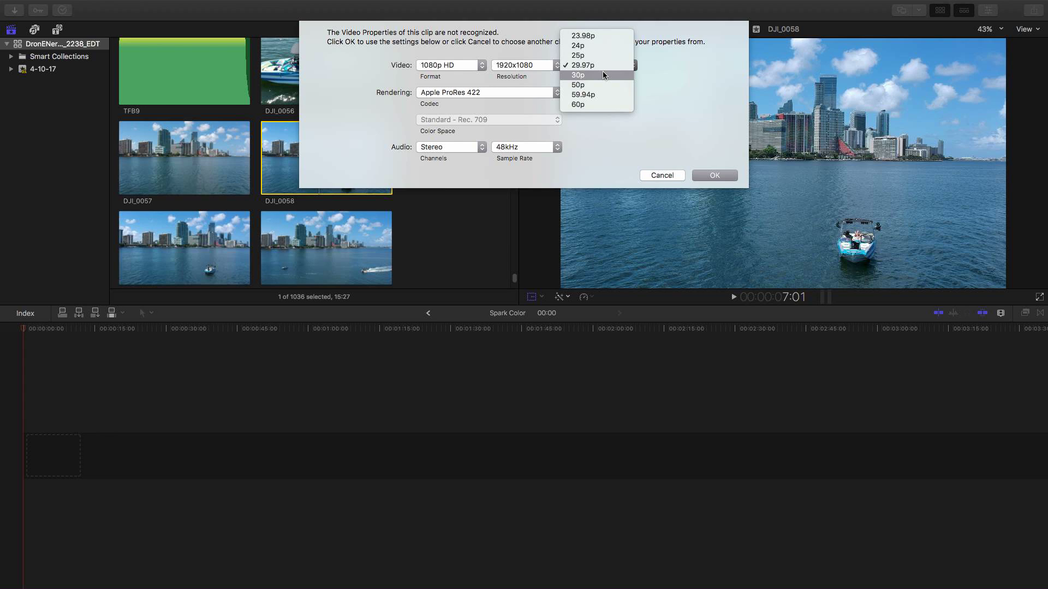
left_click(602, 74)
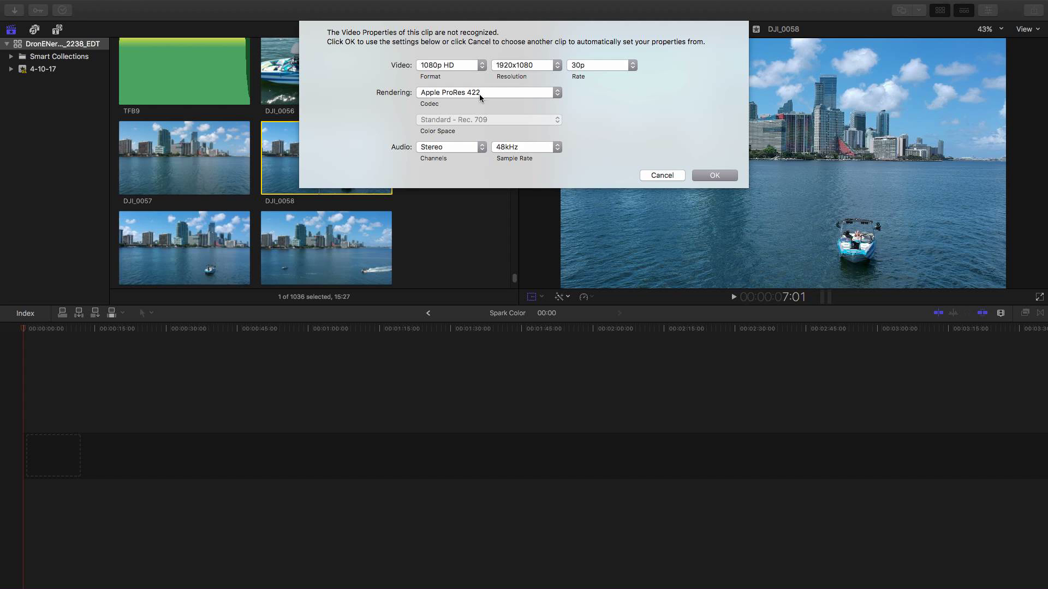
left_click(710, 174)
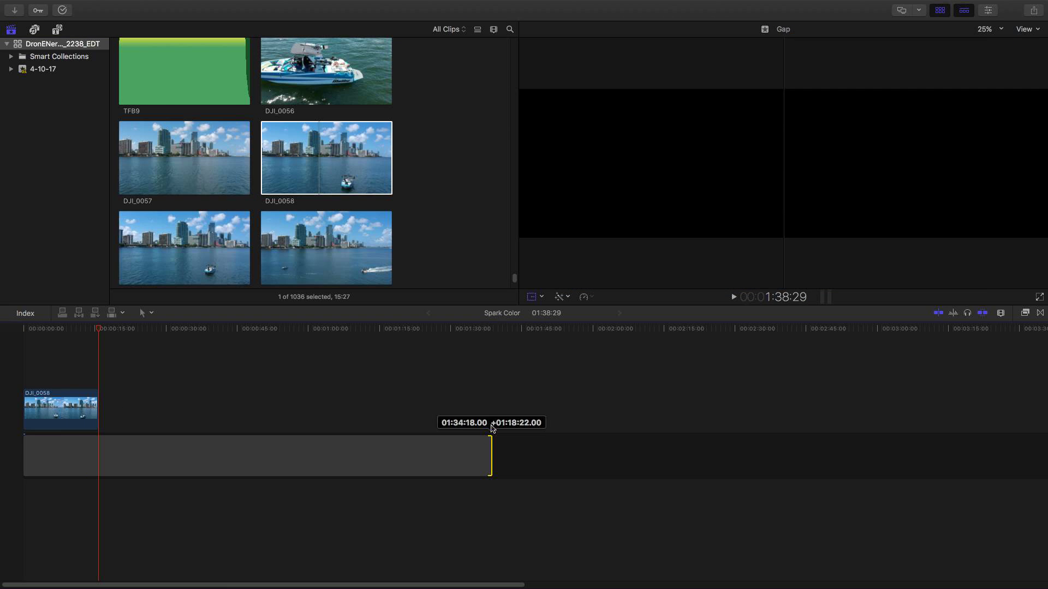
Step: Lengthen the gap and append DJI_0059 right after DJI_0058
left_click_drag(96, 444, 494, 455)
left_click(50, 331)
left_click_drag(50, 331, 25, 331)
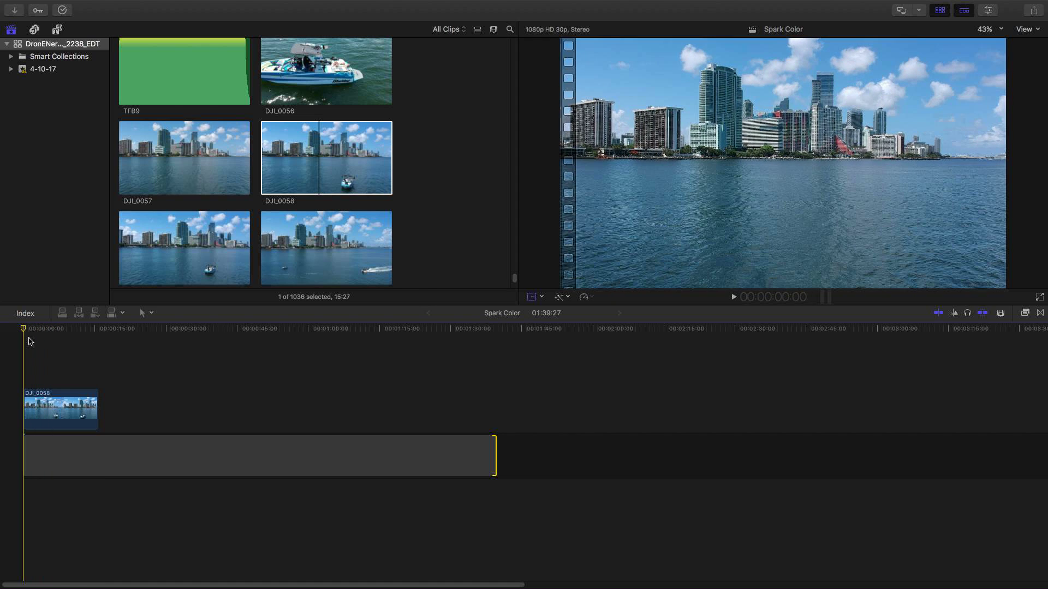
left_click(213, 238)
key("q")
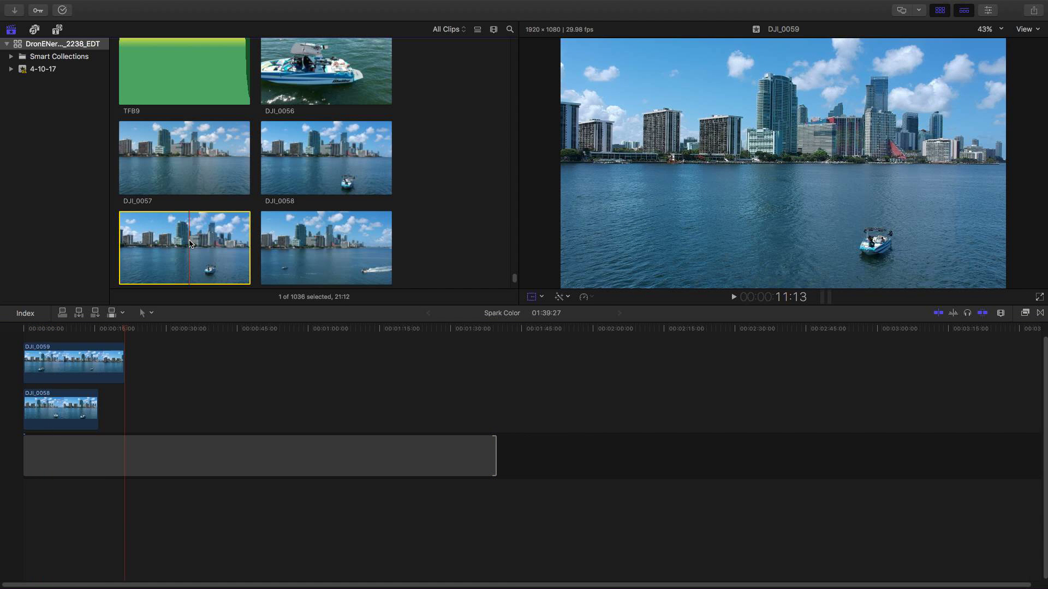
left_click_drag(50, 358, 151, 405)
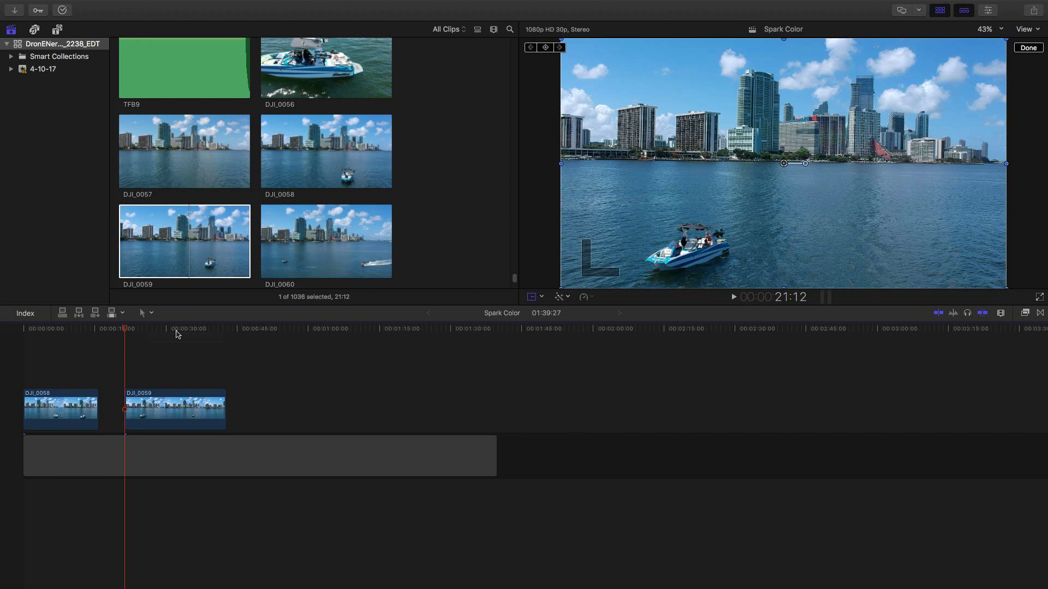
scroll(319, 164, "down", 2)
mouse_move(327, 242)
left_mouse_down()
mouse_move(233, 400)
mouse_move(386, 409)
mouse_move(290, 409)
left_mouse_up()
Step: Skim through DJI_0062 from the edit start and play back a short stretch
left_click(49, 331)
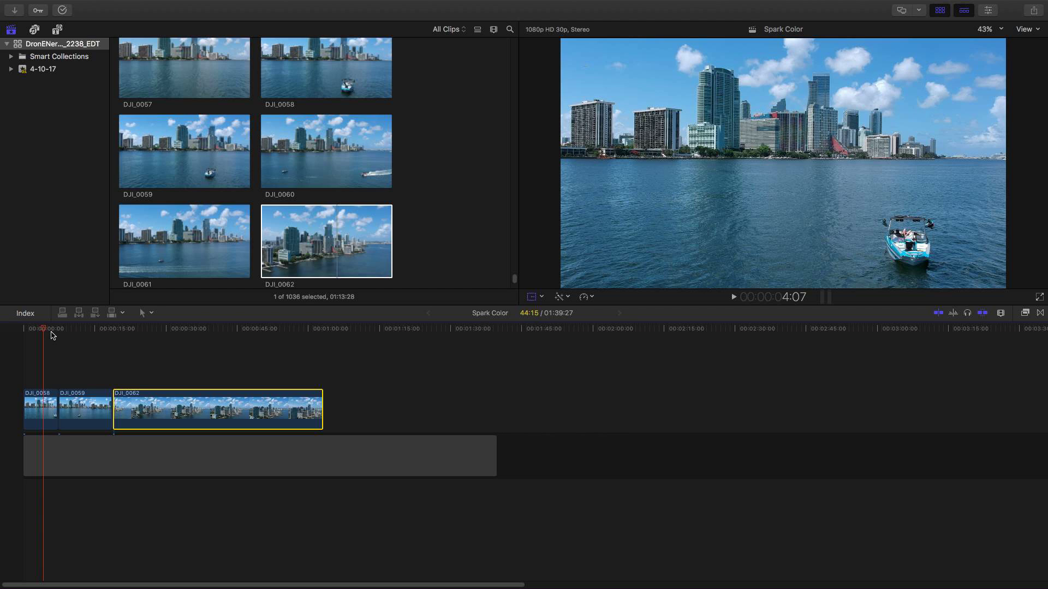
left_click_drag(161, 329, 184, 330)
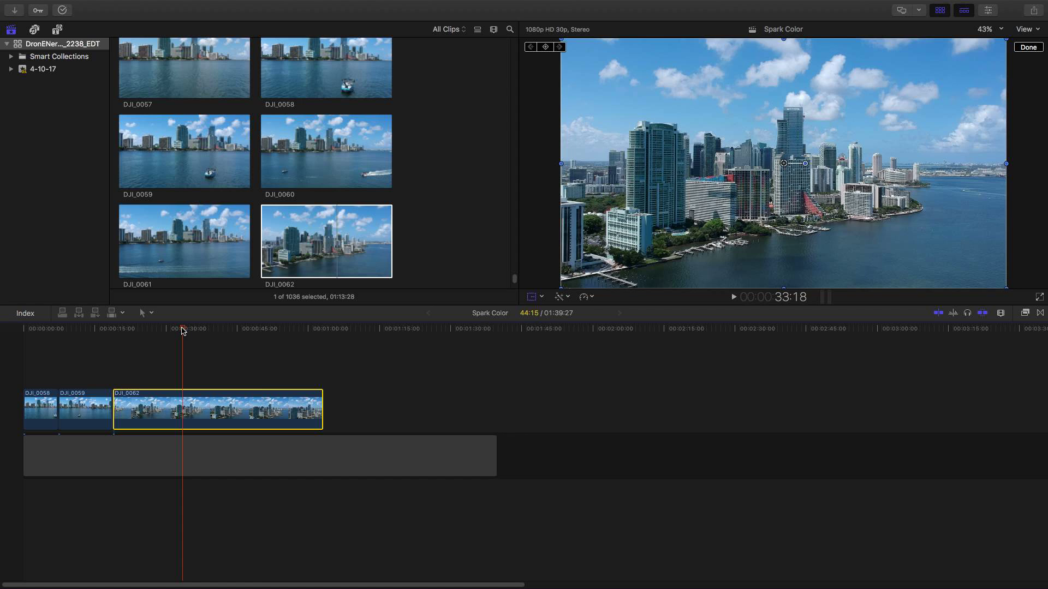
left_click_drag(181, 330, 263, 330)
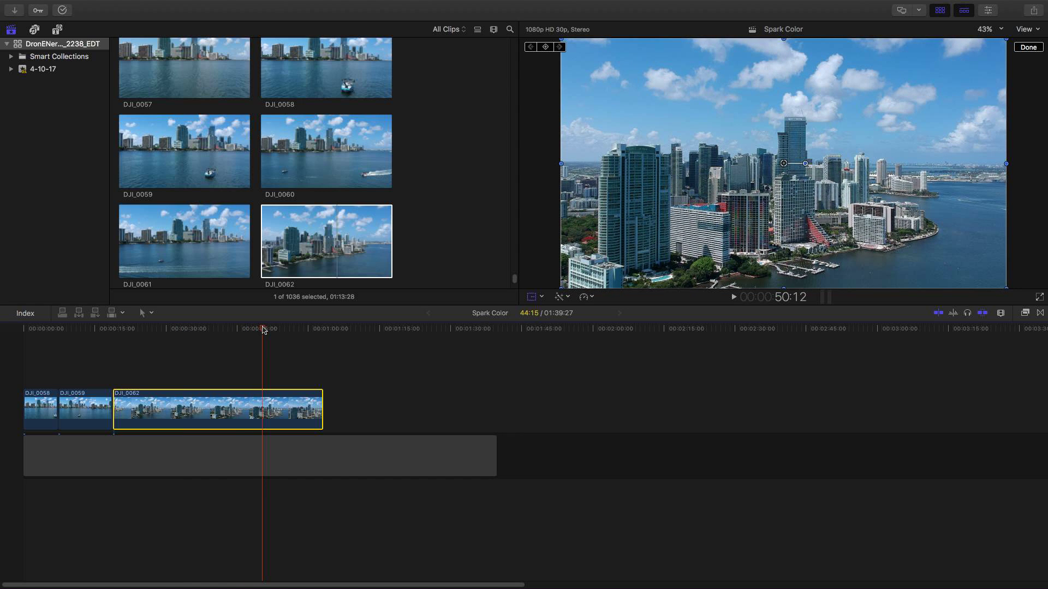
key("space")
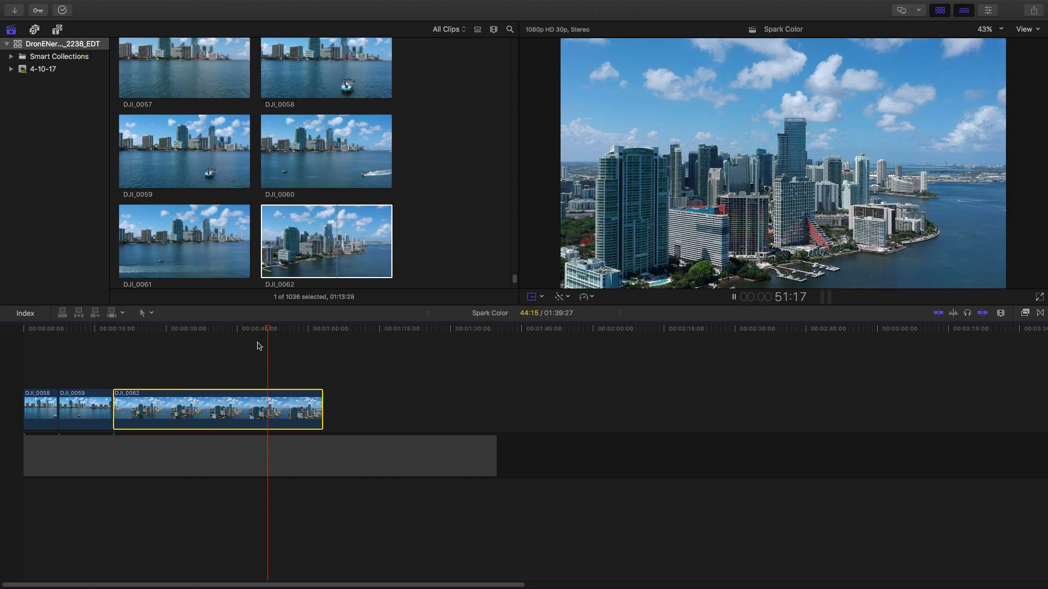
key("space")
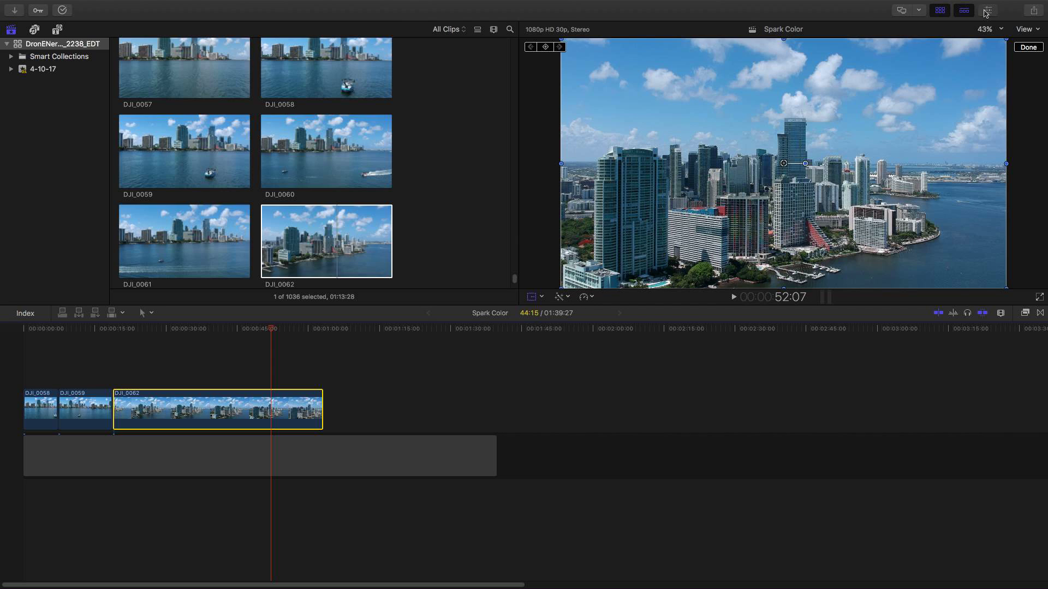
Step: Apply Color Correction to DJI_0062 and raise its global saturation to about 18%
left_click(988, 12)
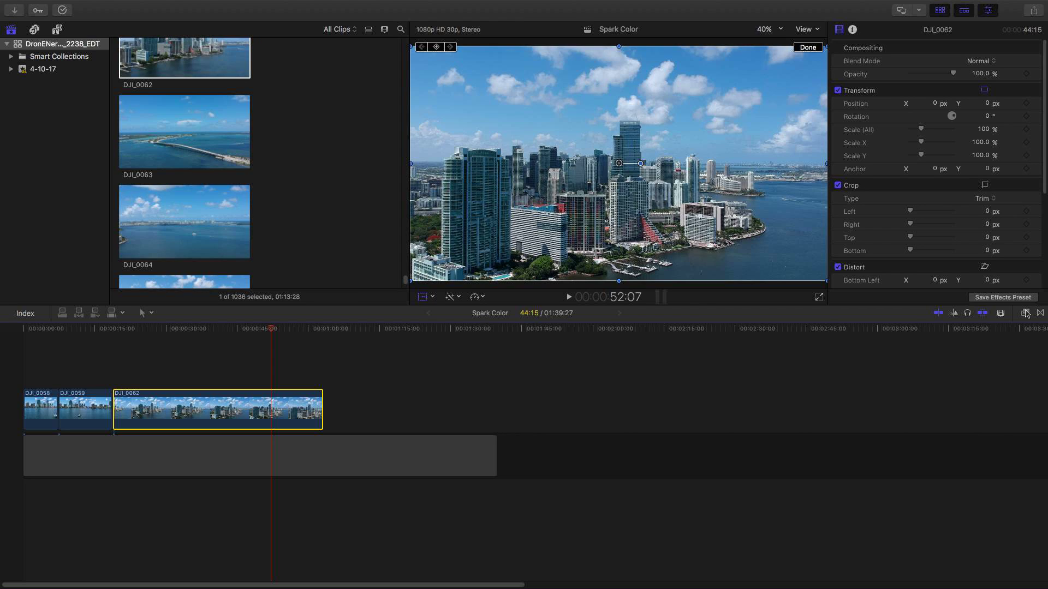
left_click(1024, 313)
left_click_drag(960, 364, 319, 401)
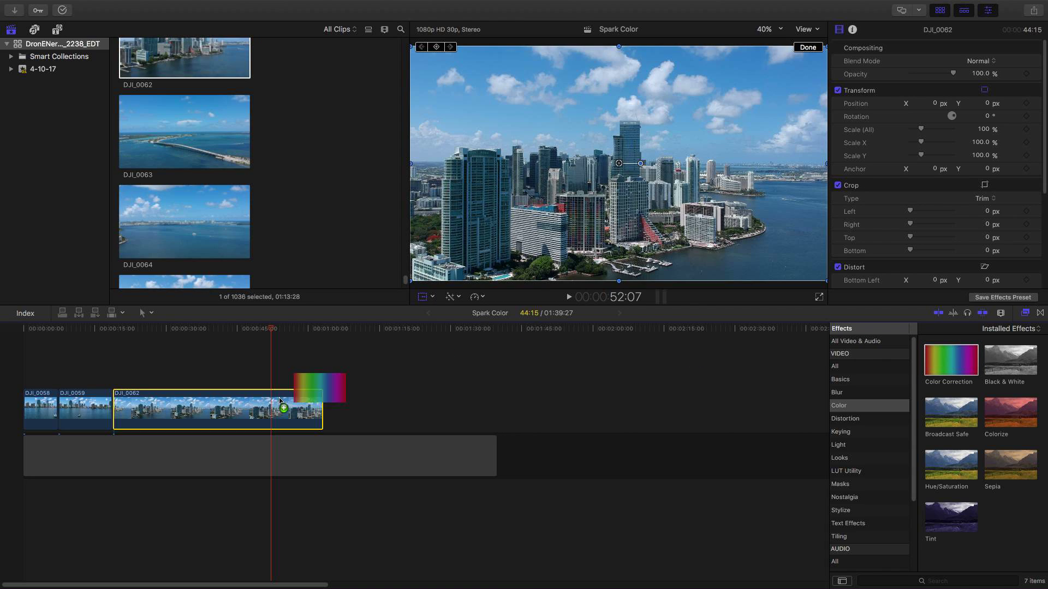
left_click(984, 76)
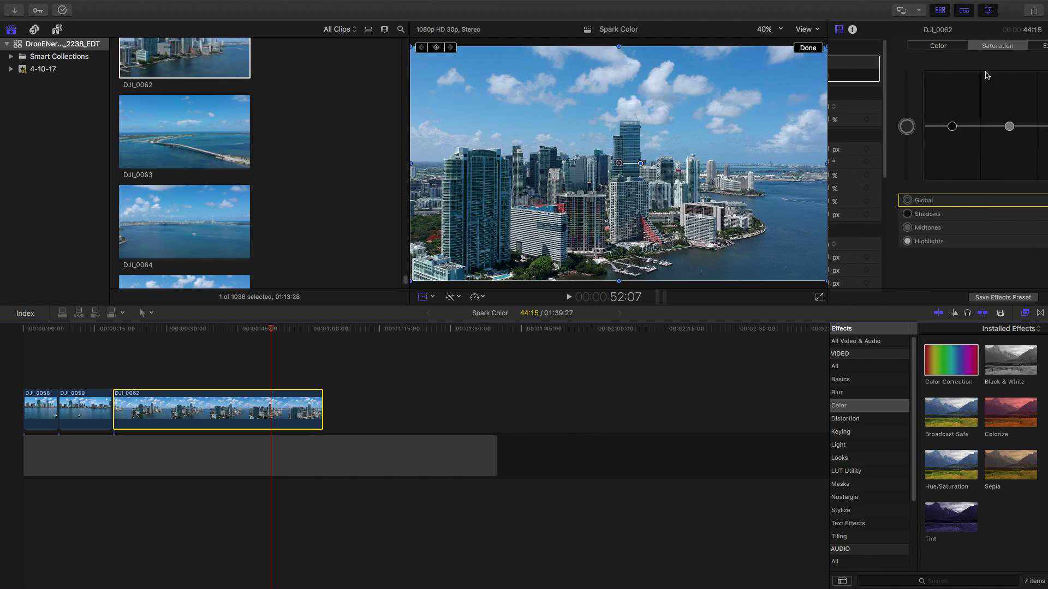
left_click(937, 45)
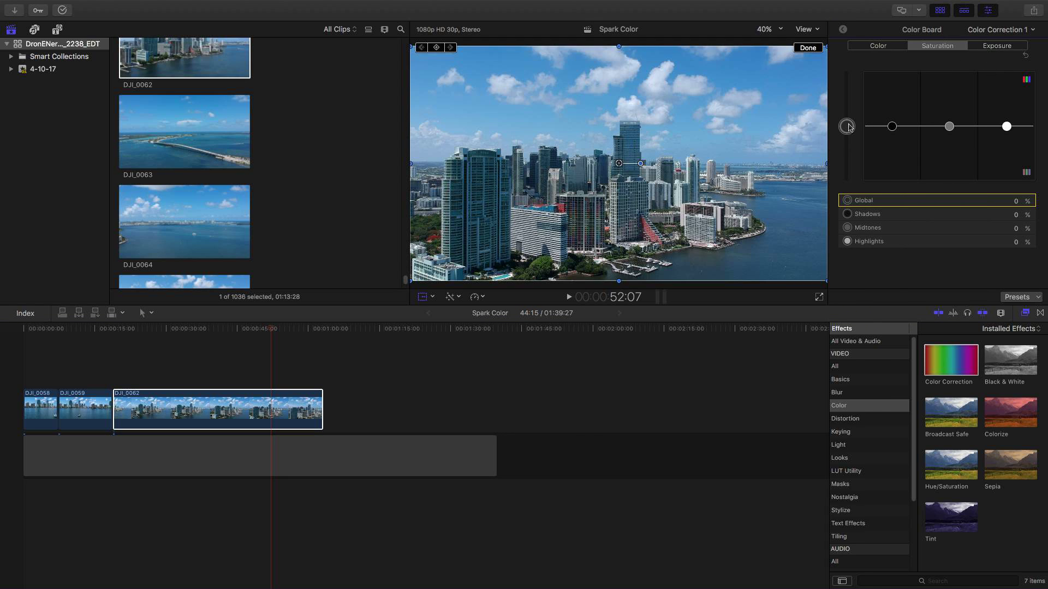
left_click_drag(848, 128, 852, 118)
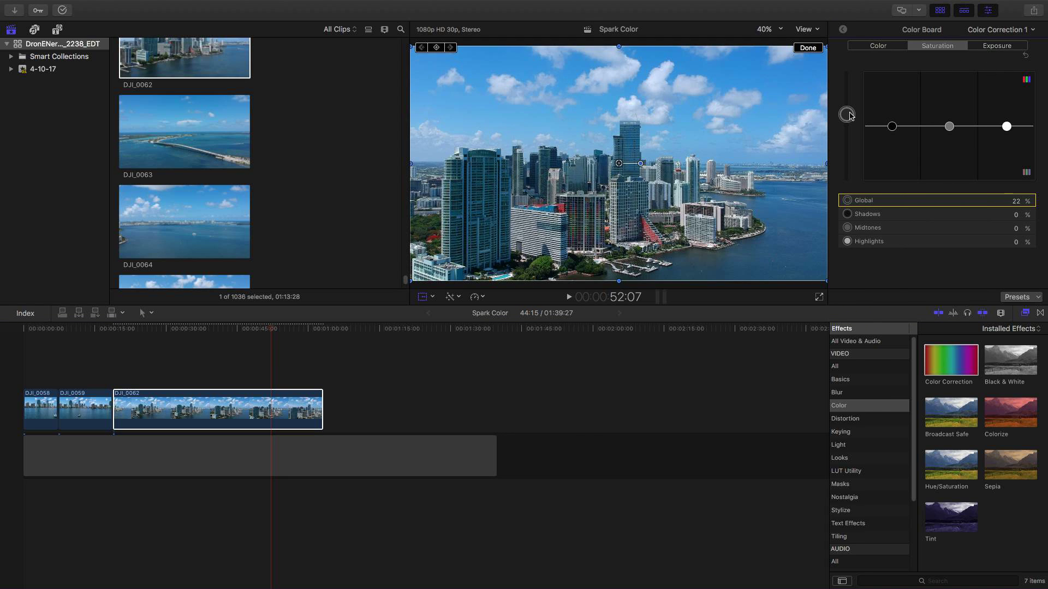
mouse_move(852, 117)
left_mouse_down()
mouse_move(854, 73)
mouse_move(848, 119)
left_mouse_up()
Step: Lift DJI_0062's midtone exposure to 4%, reset highlights to 0%, and play it back
key("ctrl+super+e")
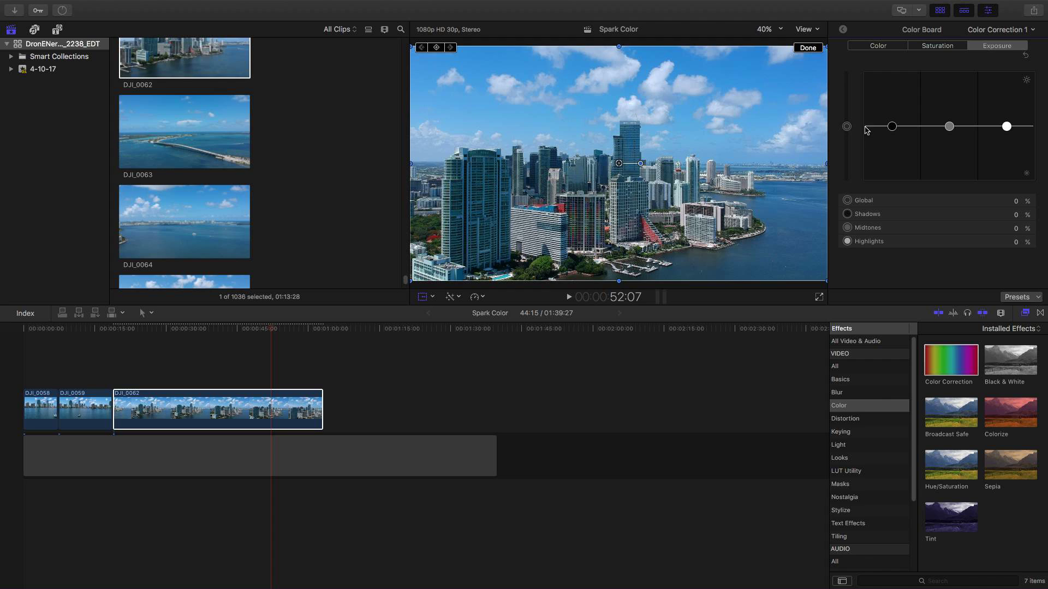
left_click_drag(893, 127, 892, 126)
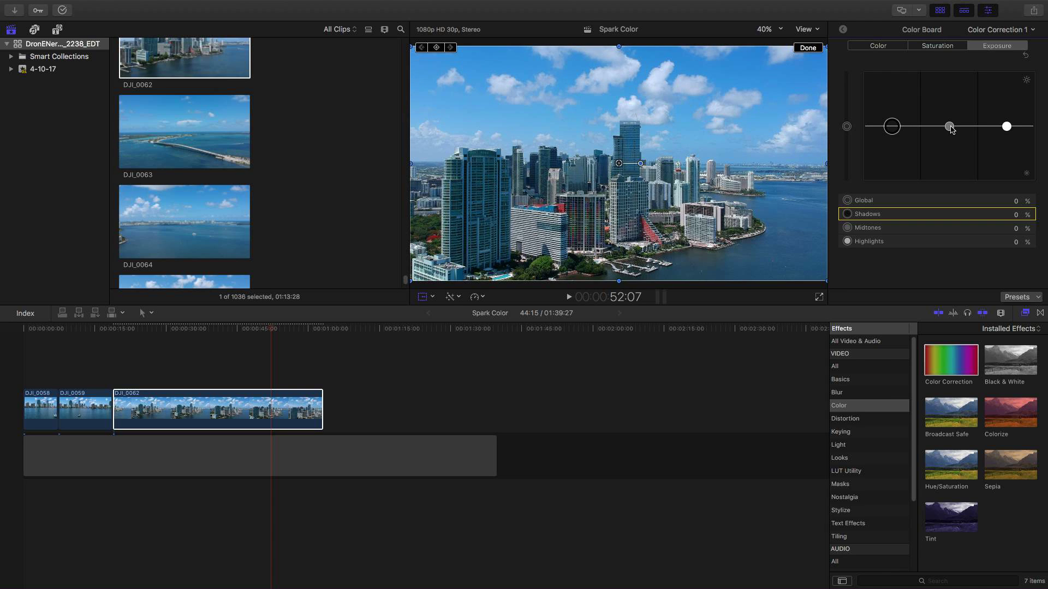
left_click_drag(952, 129, 1006, 126)
left_click(193, 335)
key("space")
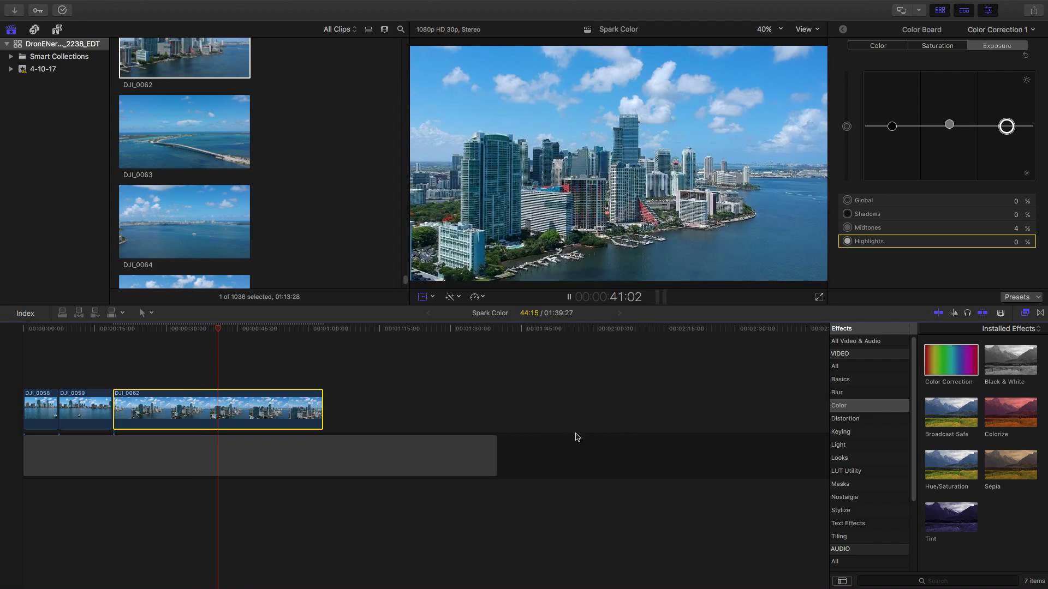
Step: Apply the Apply LUT effect to DJI_0062 and try the Canon and OSIRIS_DELTA - LOG LUTs
key("space")
left_click(846, 471)
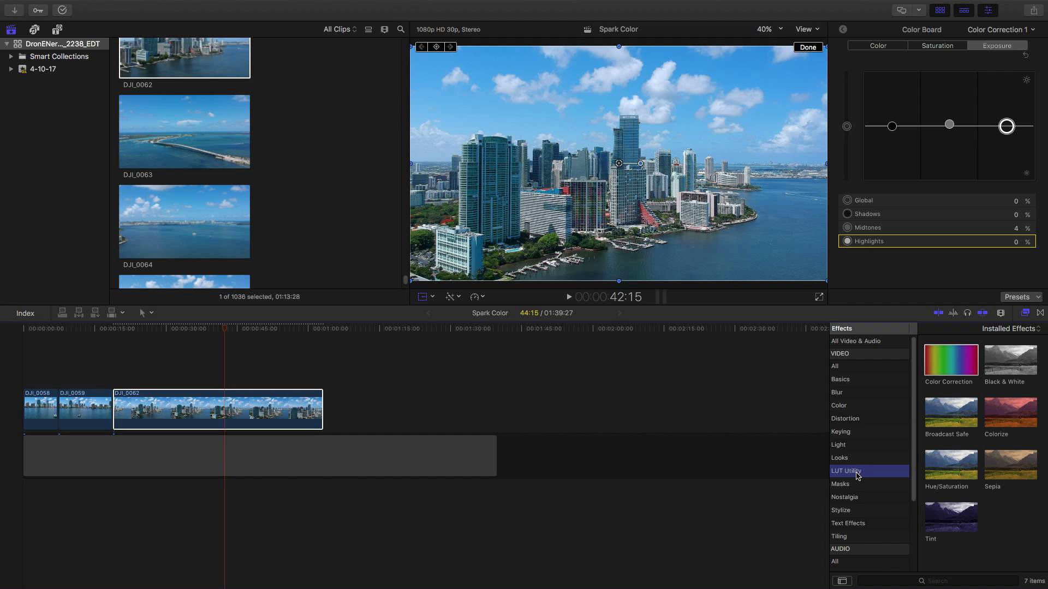
double_click(974, 357)
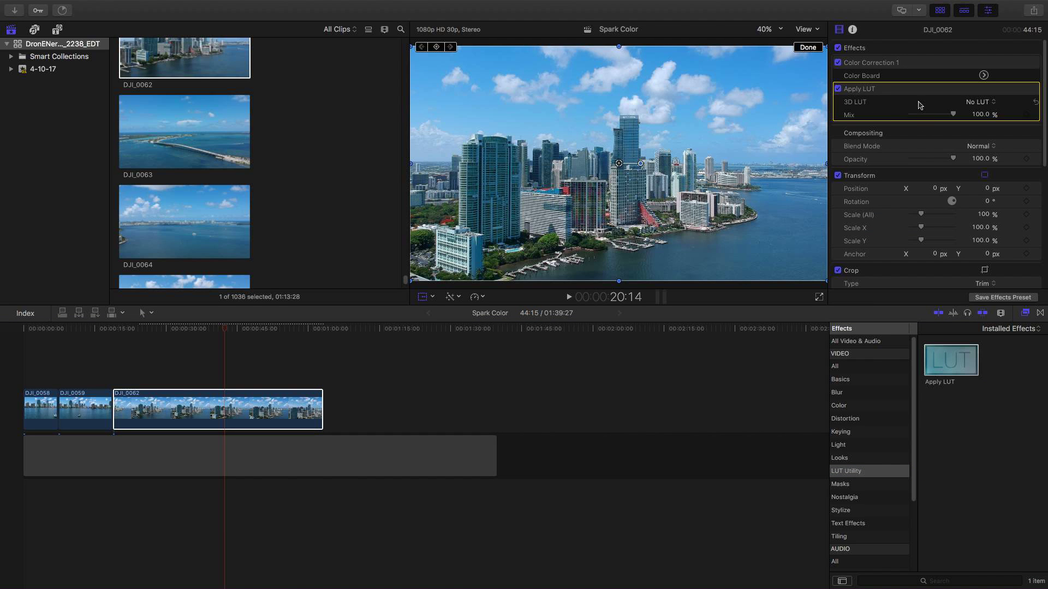
left_click(982, 102)
left_click(979, 160)
left_click(961, 105)
left_click(966, 161)
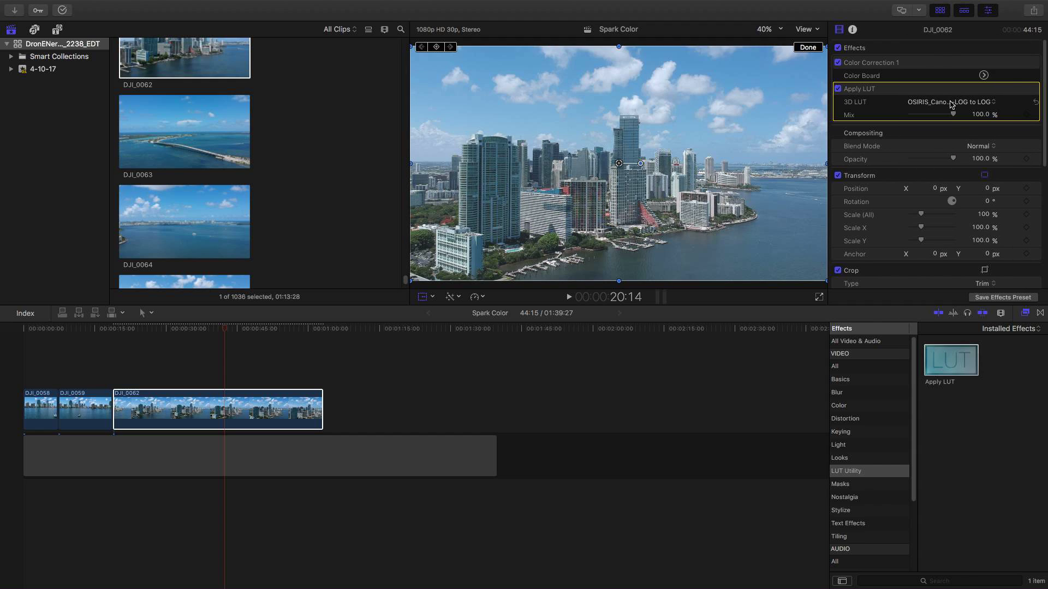
left_click(953, 105)
left_click(956, 112)
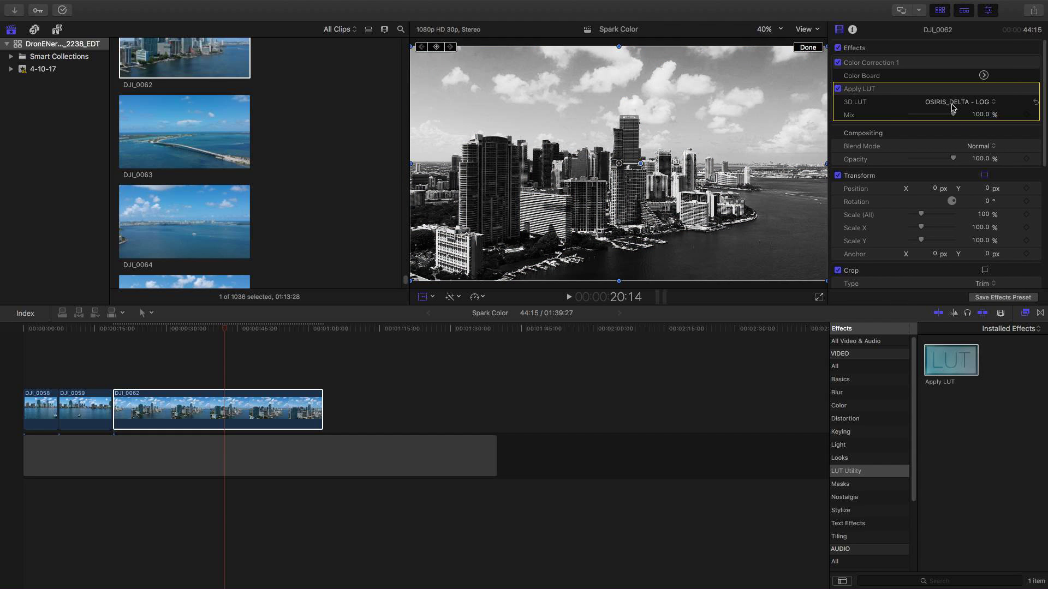
Step: Compare OSIRIS_JUGO - Rec.709 and settle on OSIRIS_PRISMO - LOG for DJI_0062
left_click(958, 105)
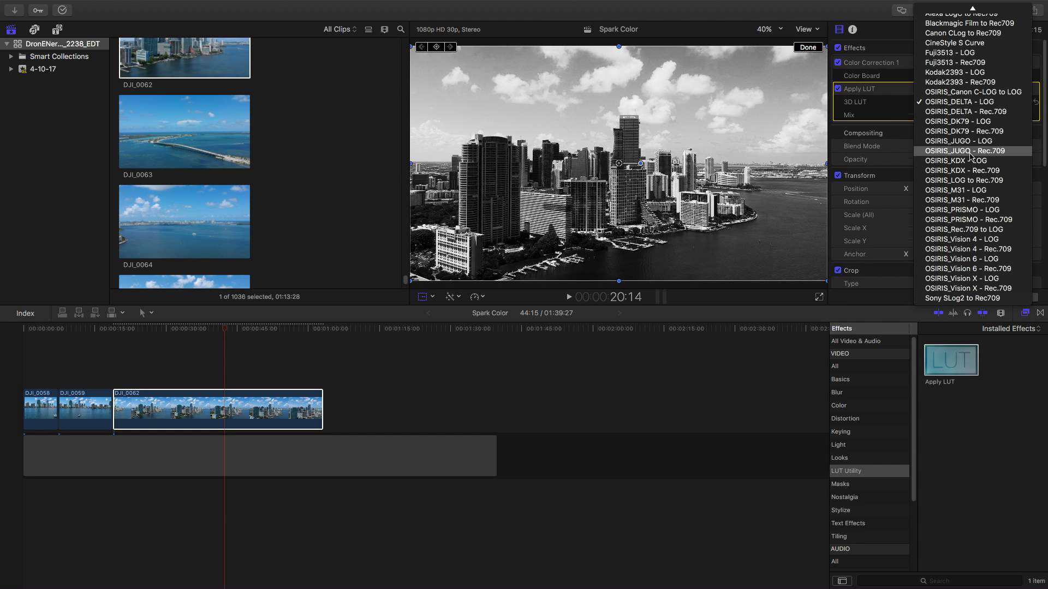
left_click(958, 102)
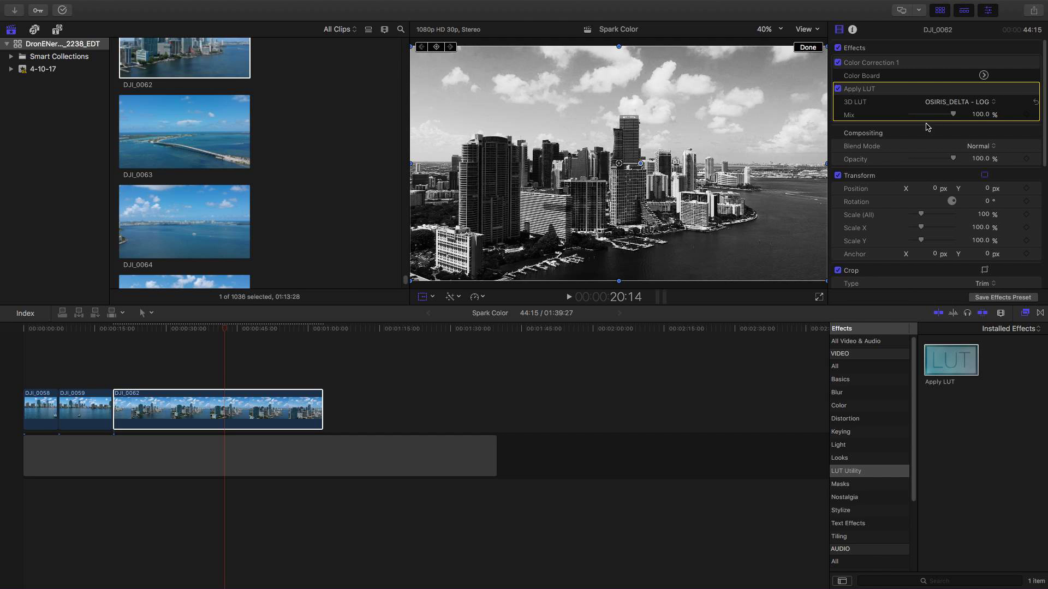
left_click(956, 104)
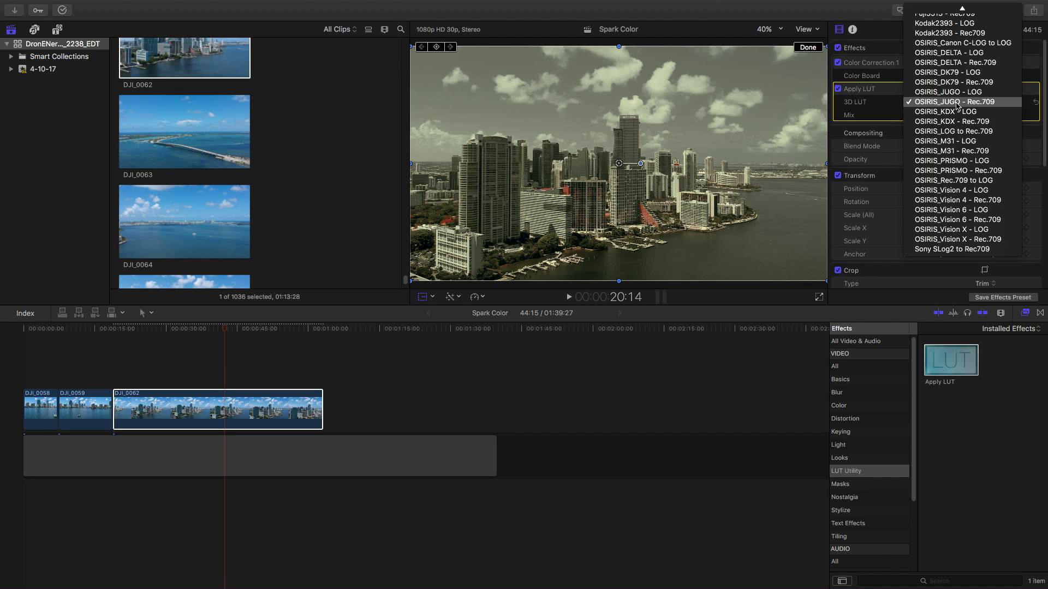
left_click(969, 162)
left_click(958, 103)
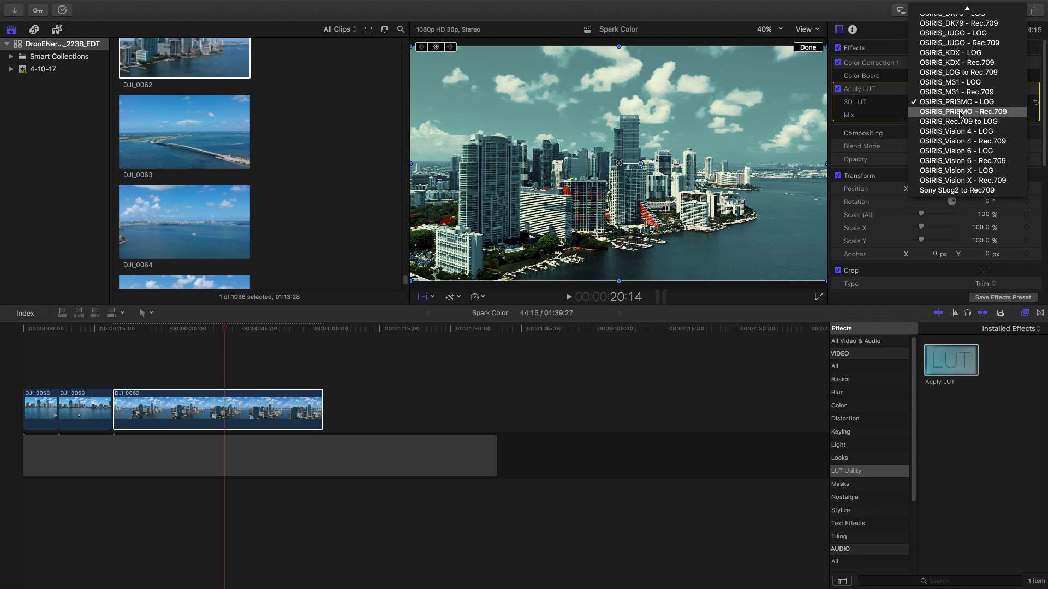
left_click(966, 170)
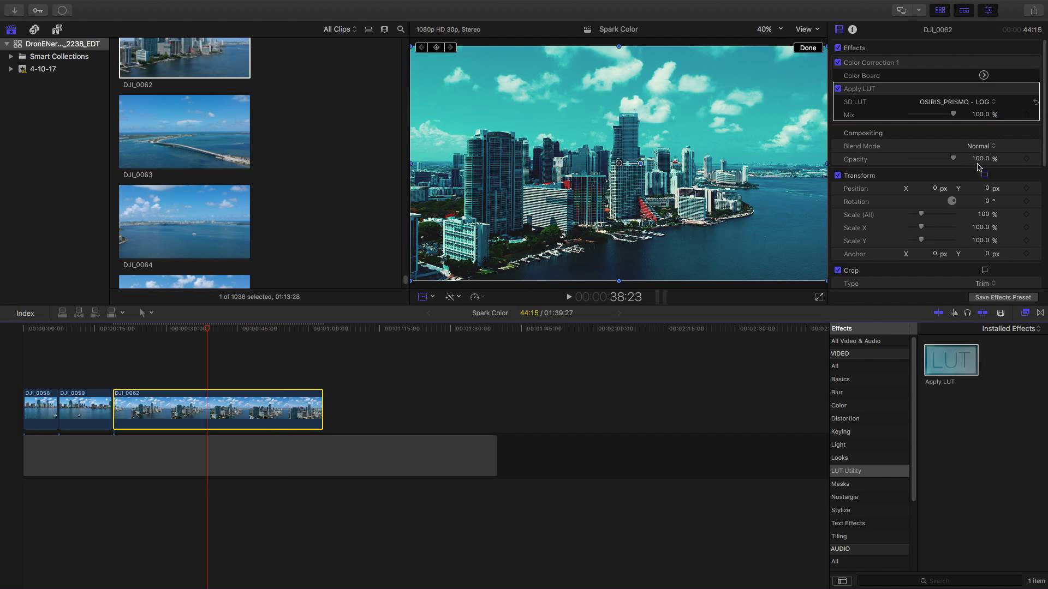
Step: Connect DJI_0063 above the storyline and show its on-screen transform controls
left_click(958, 102)
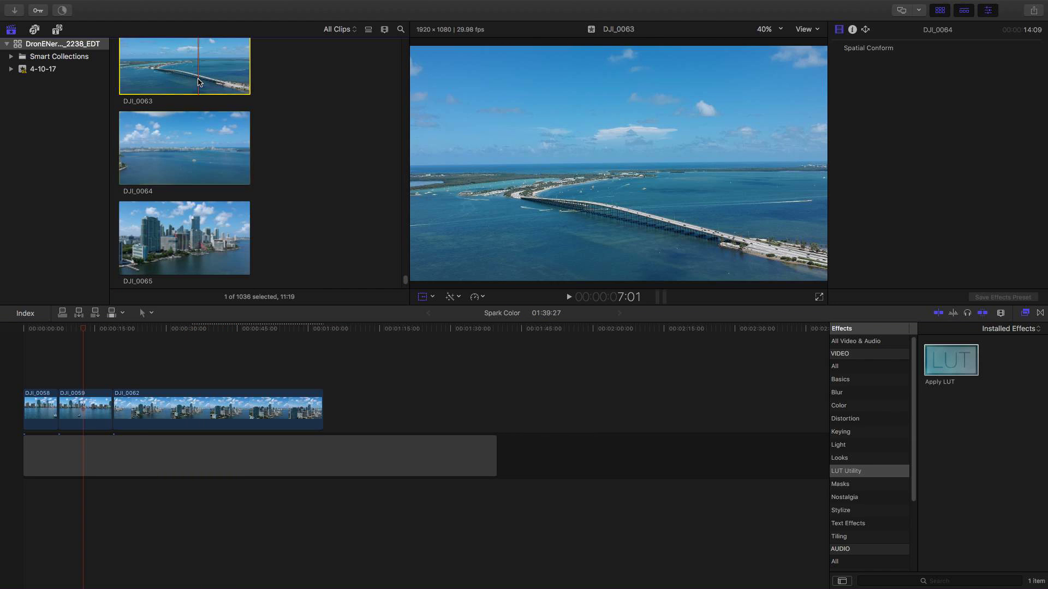
mouse_move(198, 131)
left_mouse_down()
mouse_move(119, 363)
mouse_move(413, 401)
left_mouse_up()
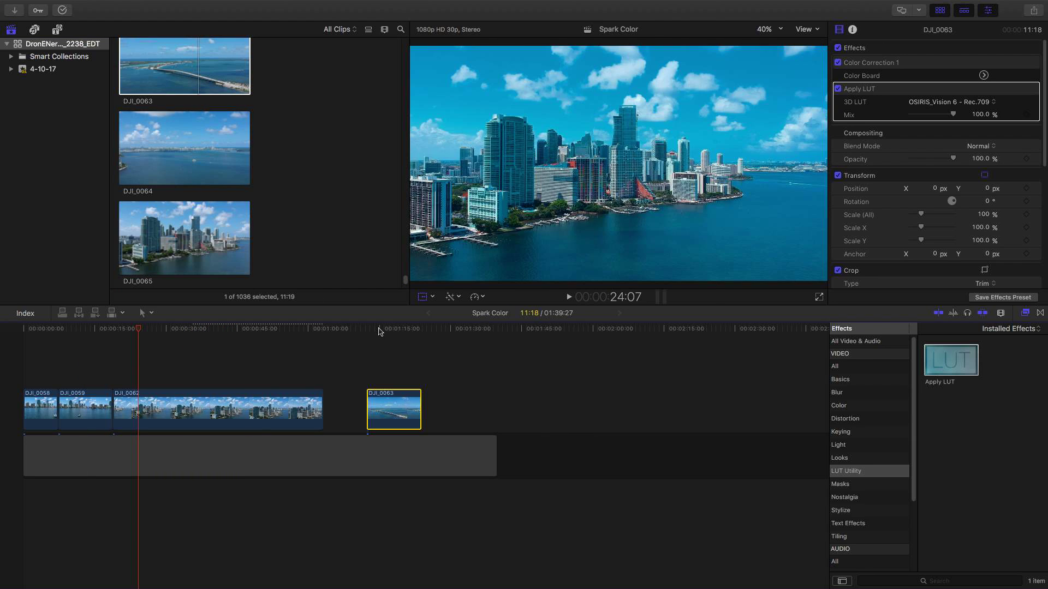
key("shift+t")
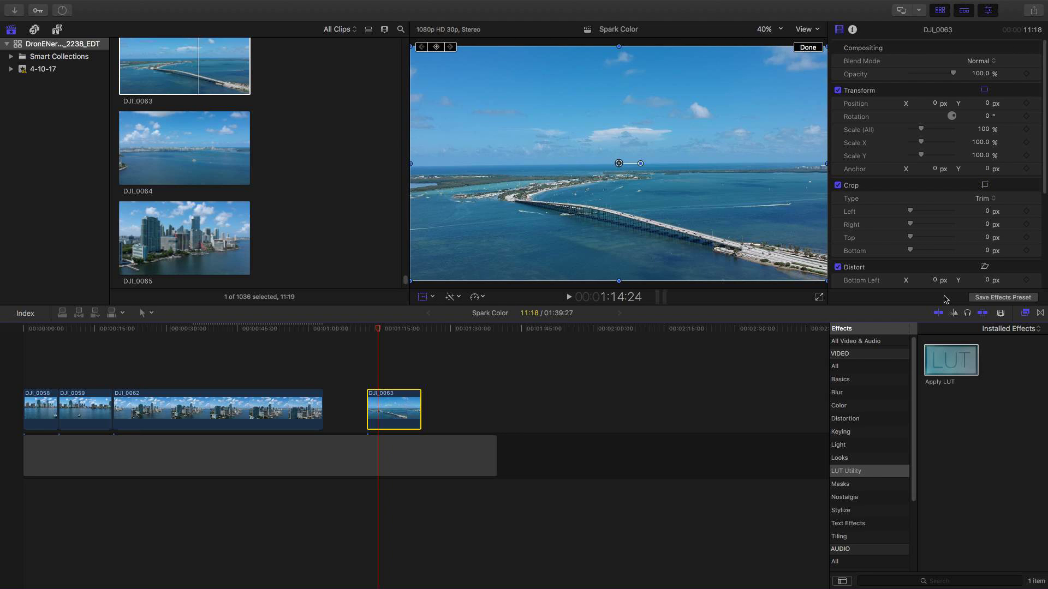
Step: Add a Color Correction effect to DJI_0063 and open its Color Board
left_click(839, 405)
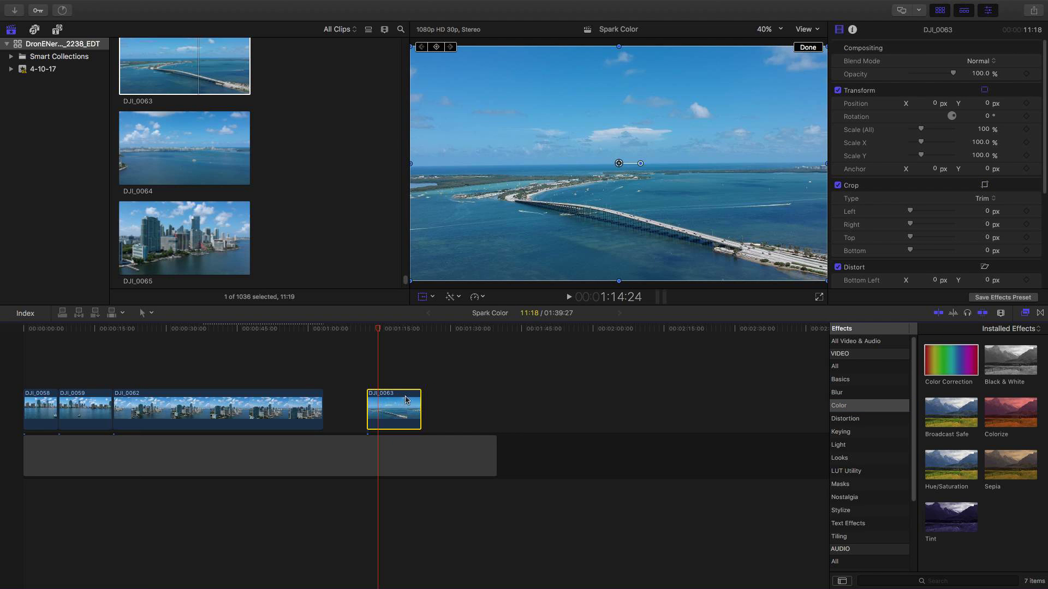
double_click(961, 357)
left_click(982, 74)
left_click(938, 46)
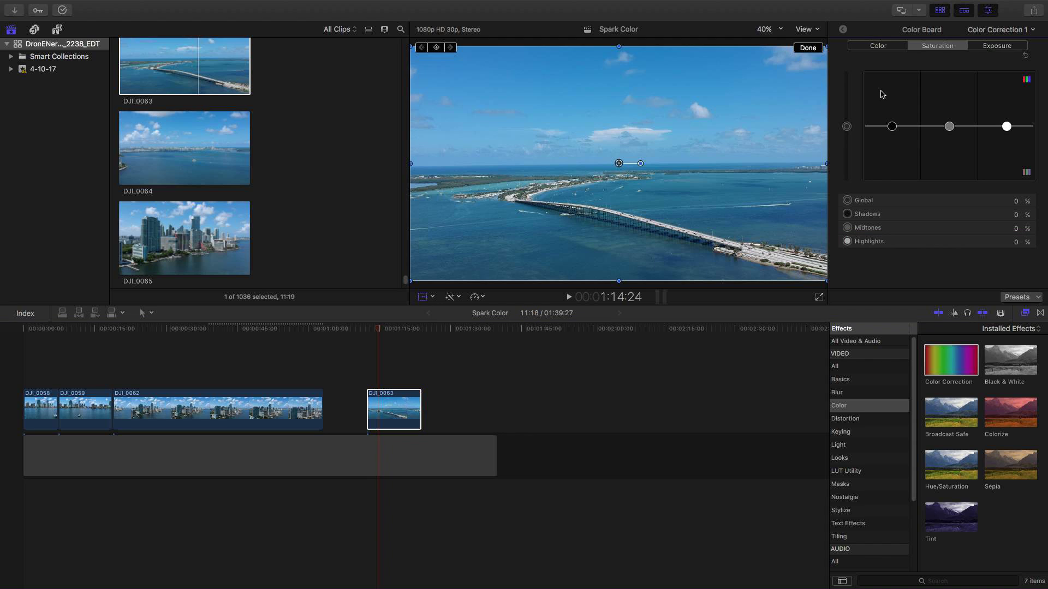
left_click(846, 125)
Step: Set DJI_0063's exposure to shadows -6%, highlights -4% and midtones 5%
left_click(997, 45)
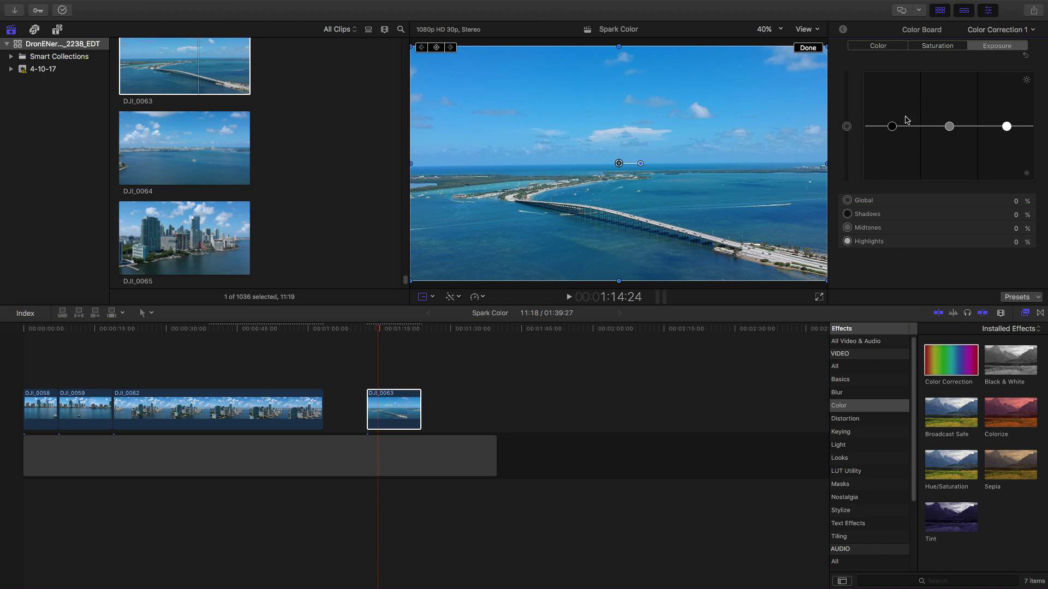
left_click_drag(892, 126, 893, 131)
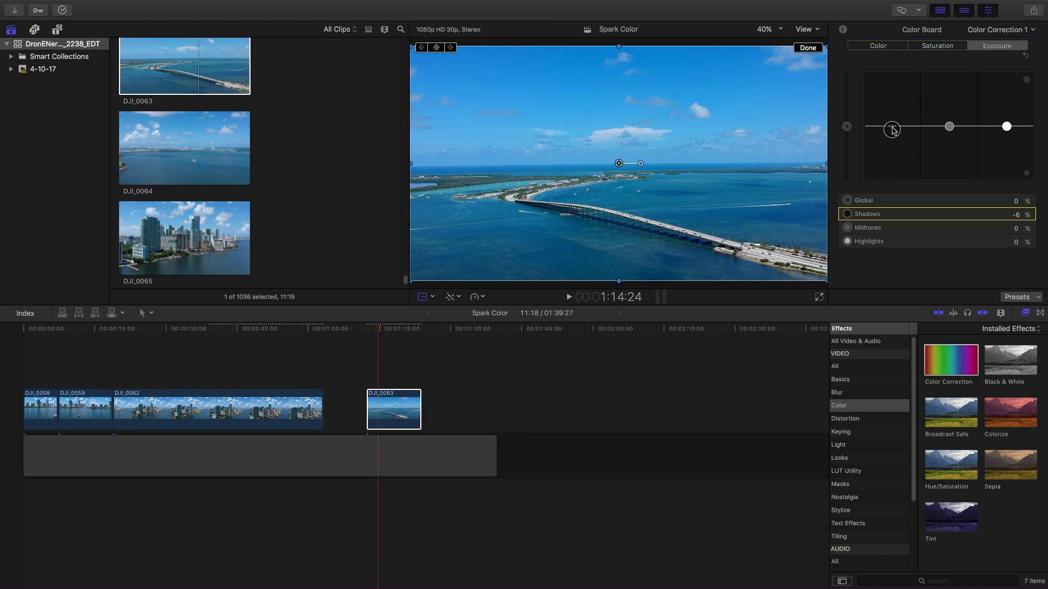
left_click_drag(1008, 129, 1007, 129)
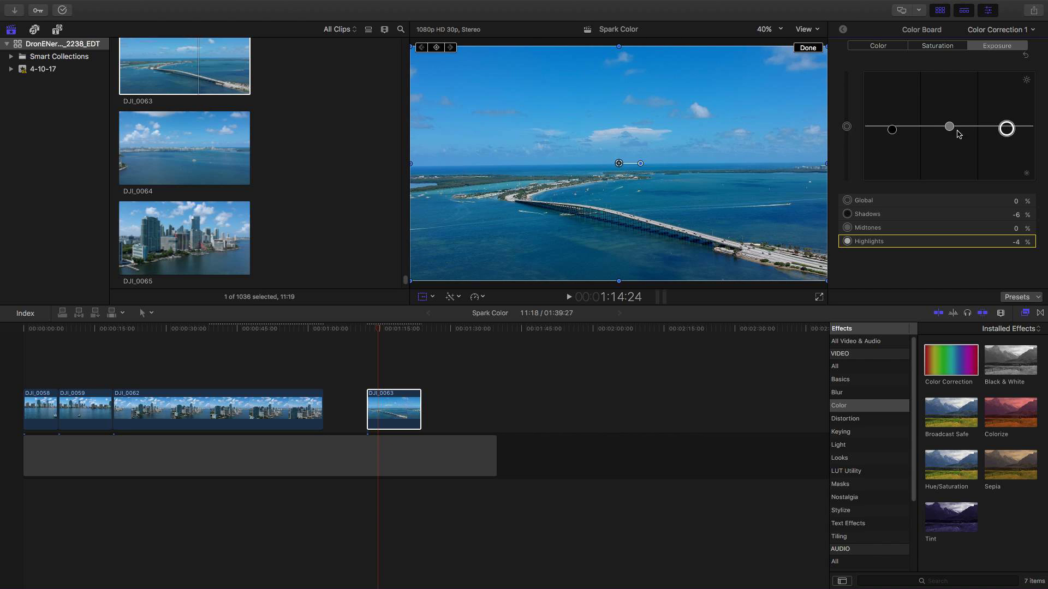
left_click_drag(950, 127, 952, 127)
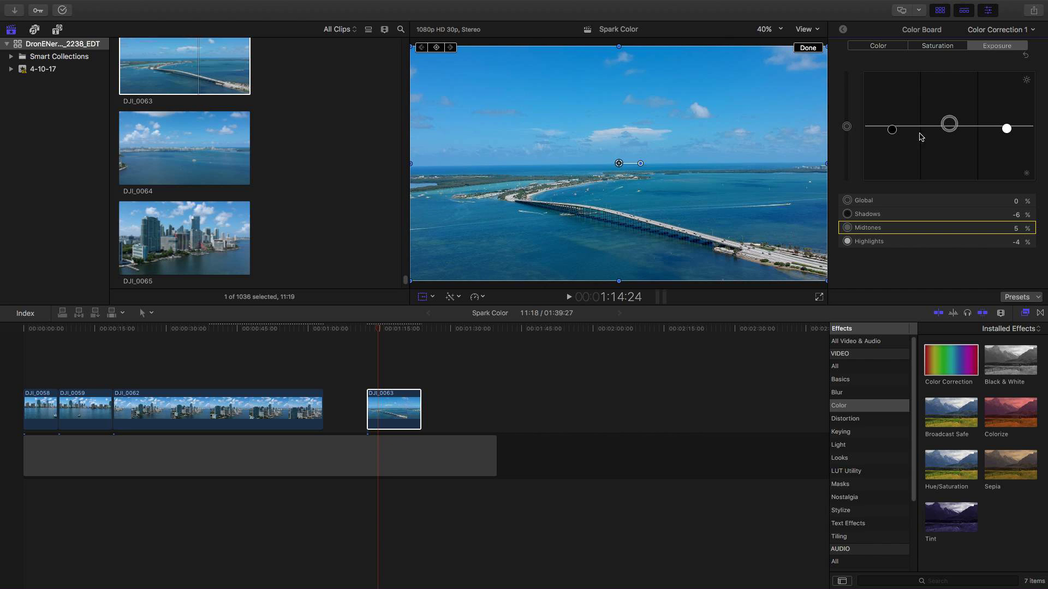
left_click(96, 6)
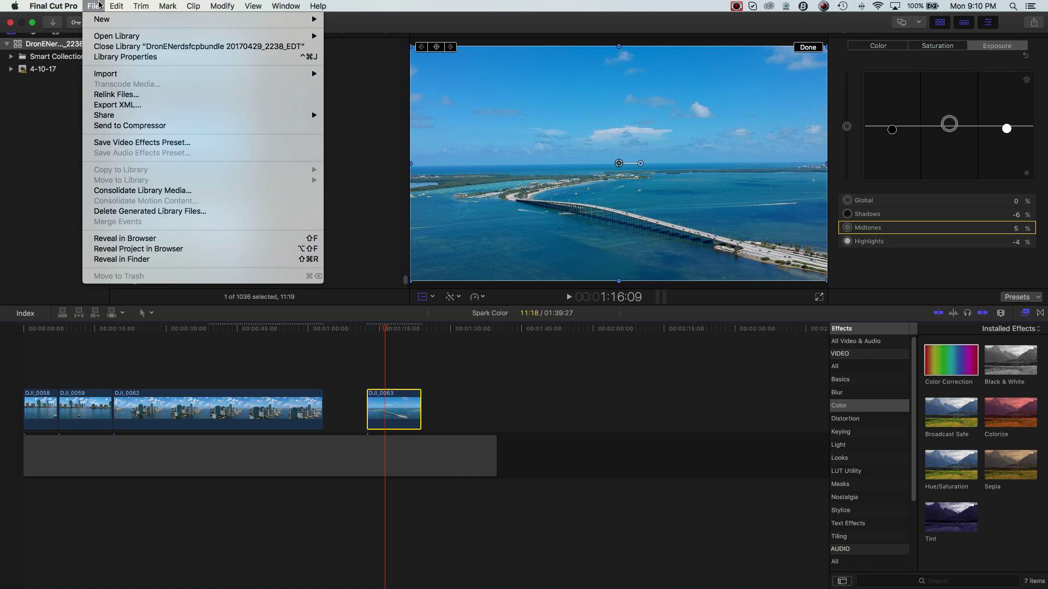
left_click(299, 311)
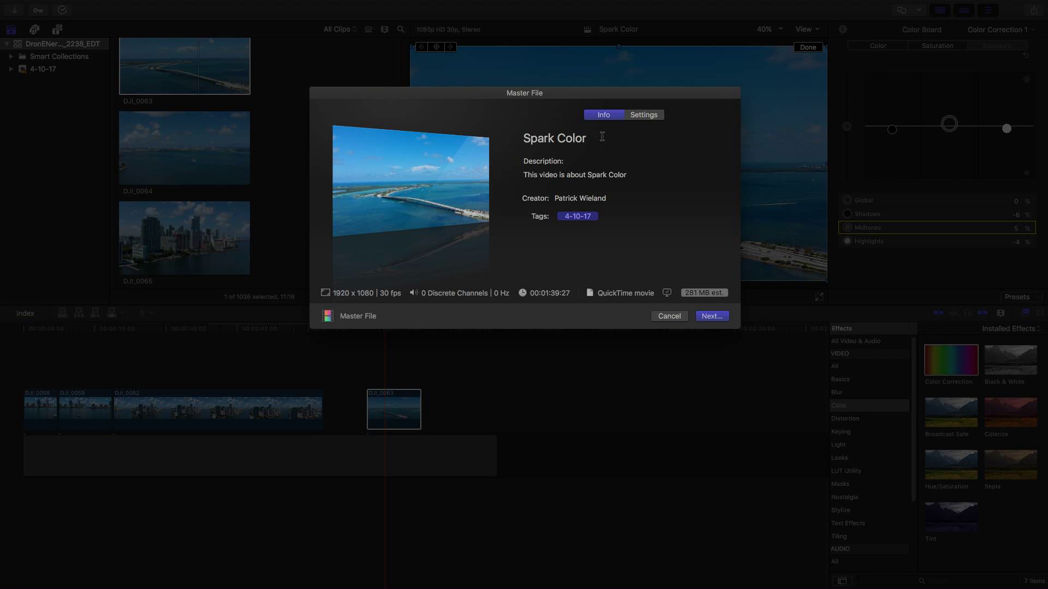
left_click(644, 115)
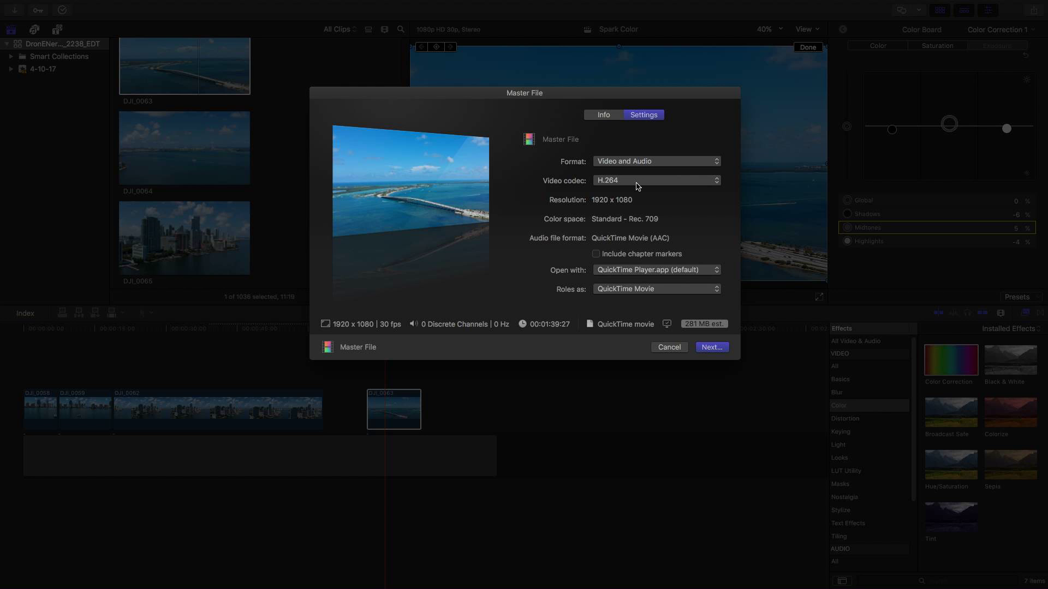
left_click(636, 186)
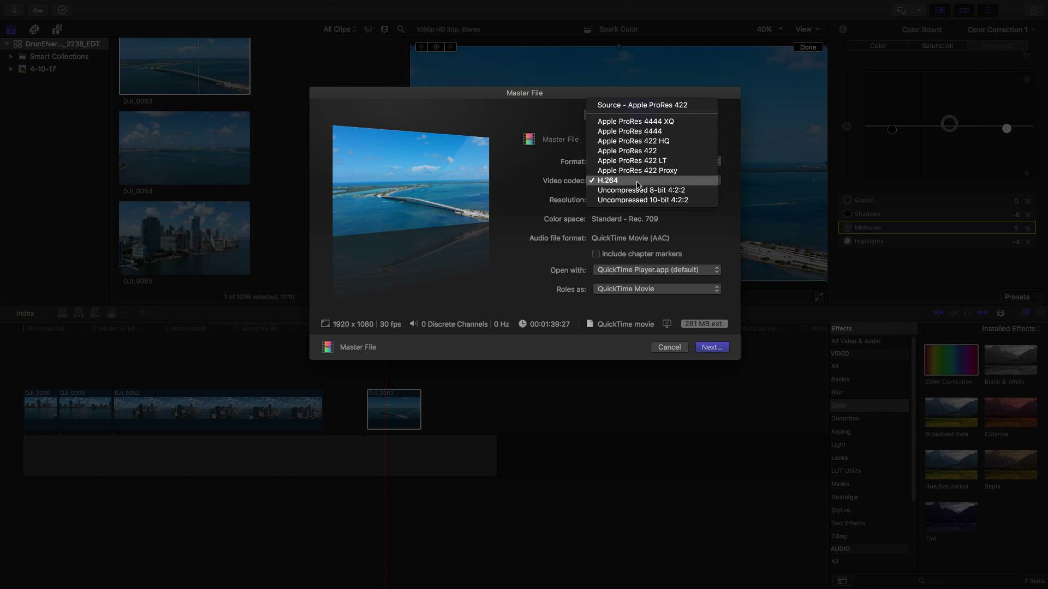
left_click(674, 180)
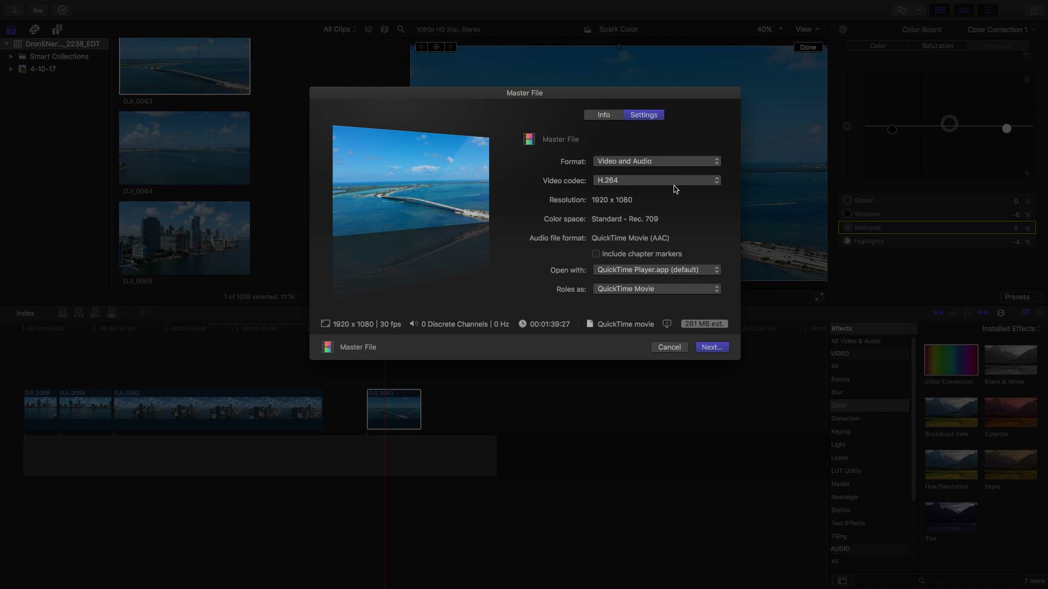
left_click(662, 162)
left_click(672, 211)
left_click(670, 348)
left_click_drag(395, 331, 45, 344)
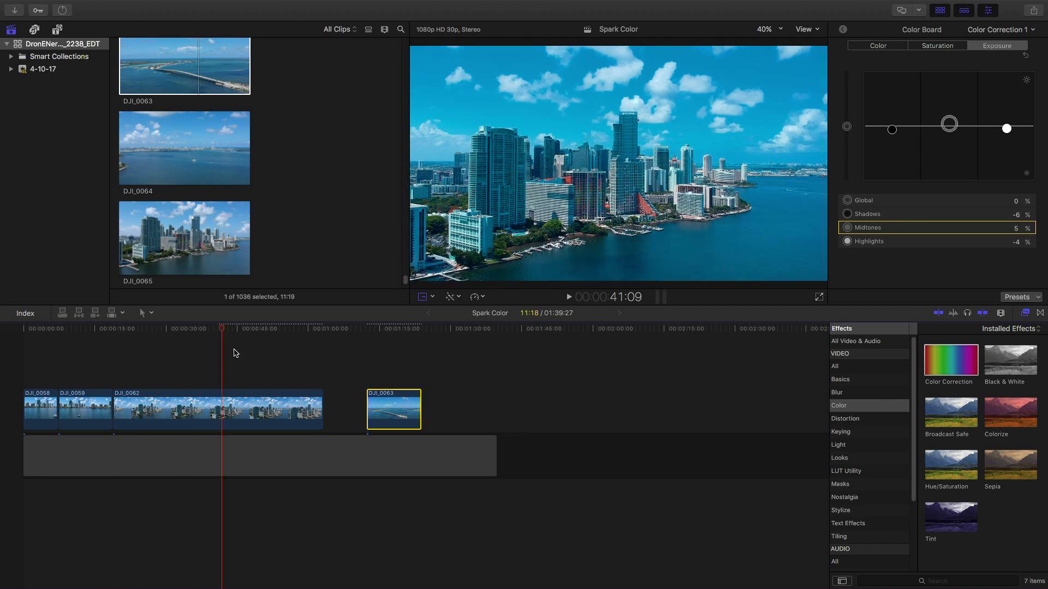
left_click_drag(46, 345, 252, 354)
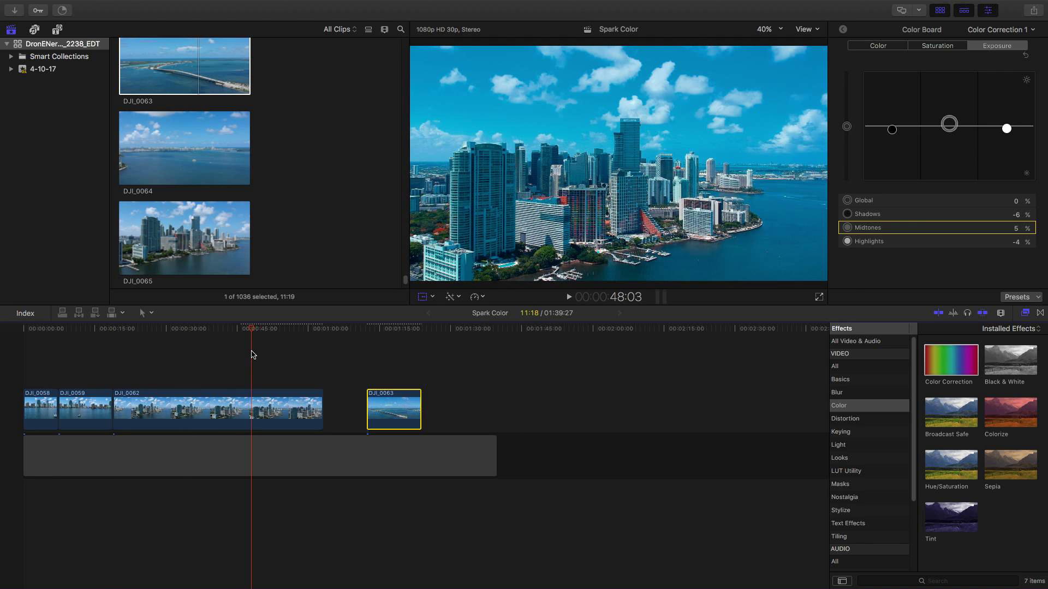